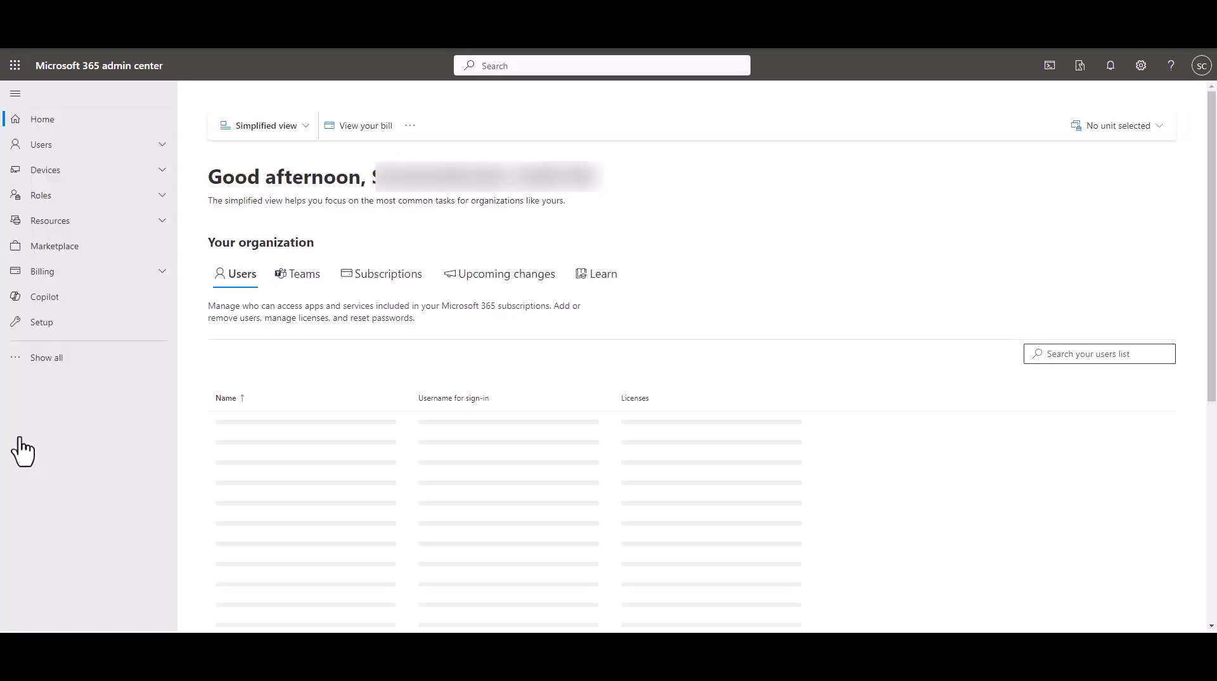
Go to Reports > Usage > Microsoft 365 Copilot, Usage tab, and scroll to the per-user details table
{"action": "left_click", "coordinate": [44, 366]}
{"action": "left_click", "coordinate": [46, 424]}
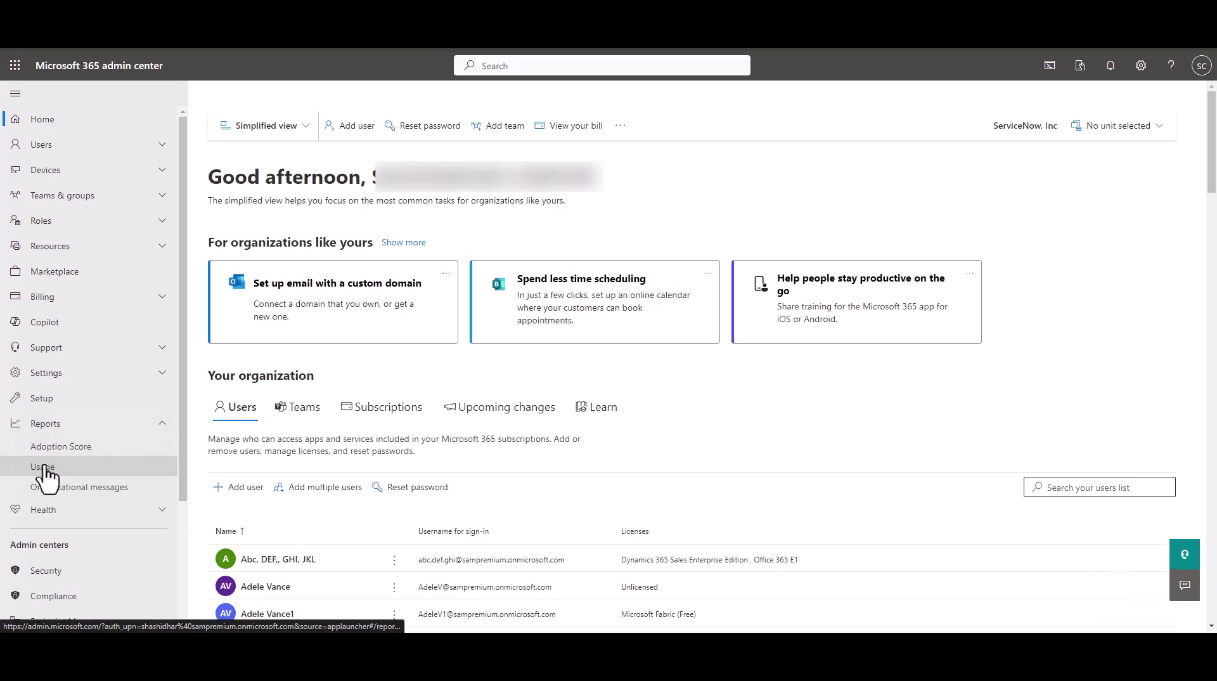
{"action": "left_click", "coordinate": [45, 467]}
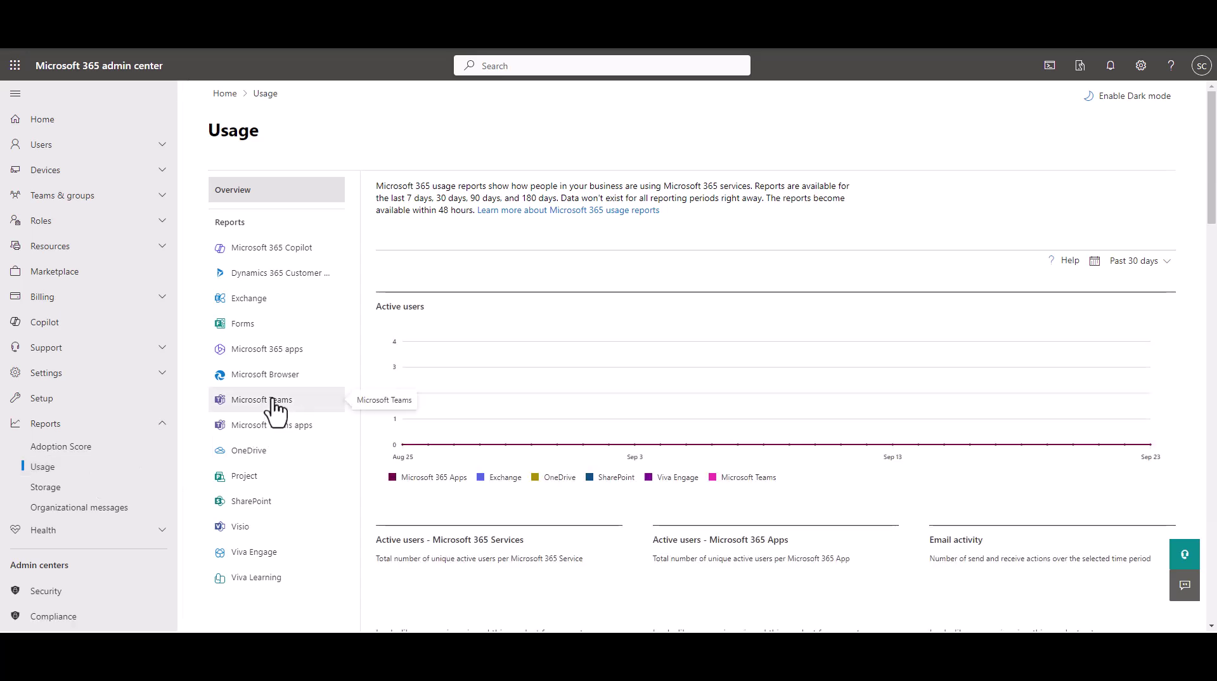
{"action": "left_click", "coordinate": [284, 251]}
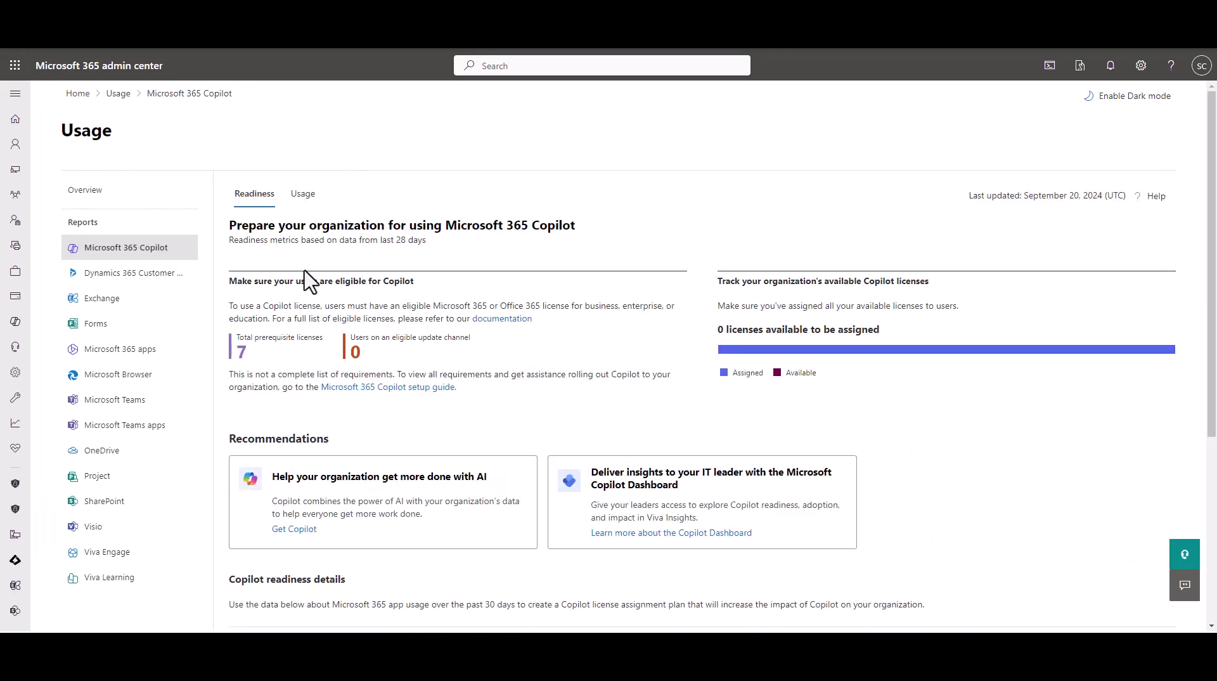
{"action": "left_click", "coordinate": [300, 194]}
{"action": "scroll", "coordinate": [373, 284], "scroll_direction": "down", "scroll_amount": 1}
{"action": "scroll", "coordinate": [376, 285], "scroll_direction": "down", "scroll_amount": 8}
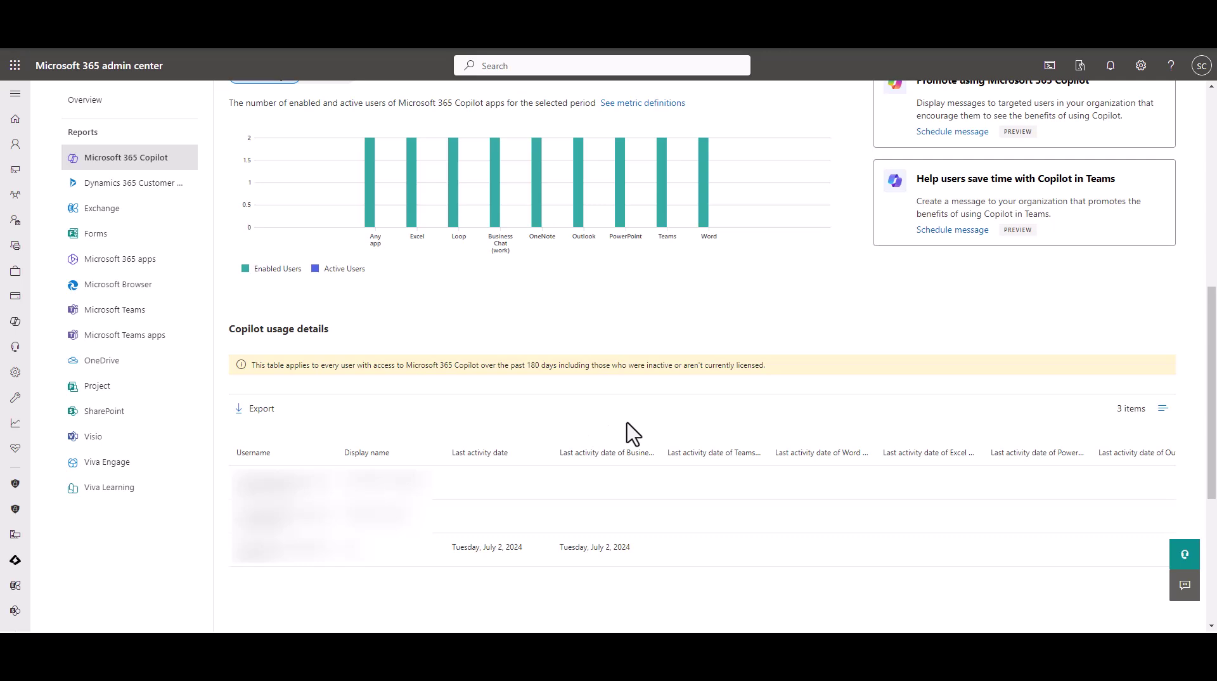
{"action": "scroll", "coordinate": [526, 396], "scroll_direction": "down", "scroll_amount": 1}
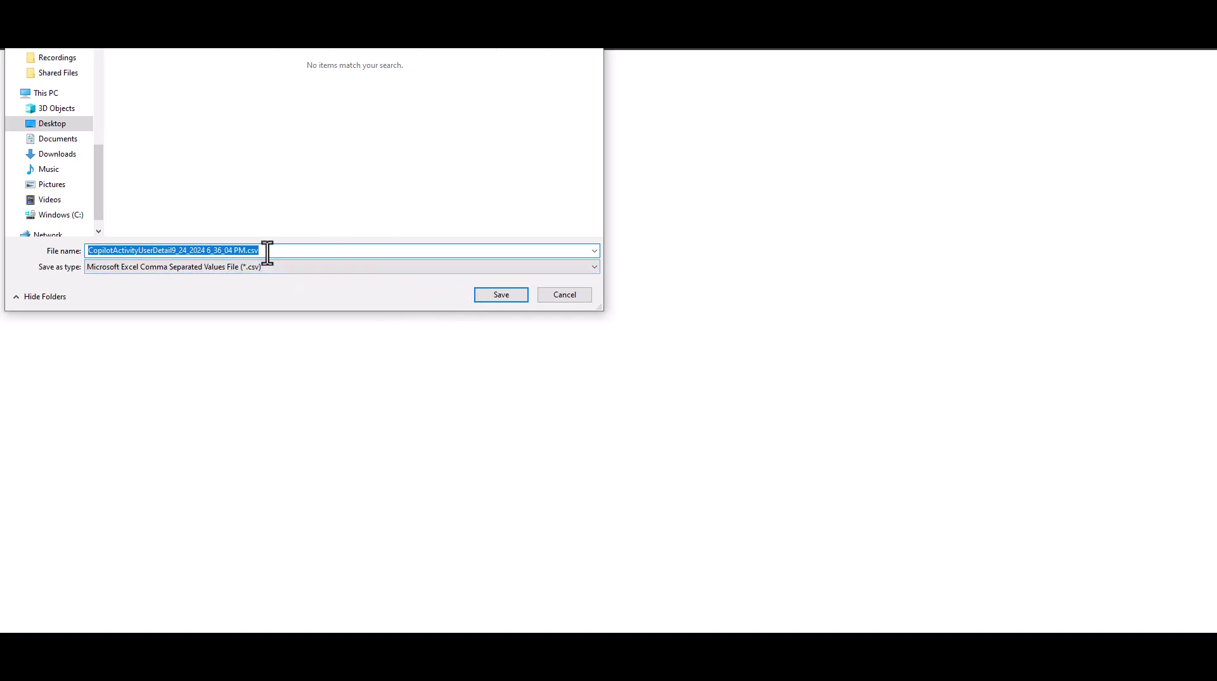
Save the Copilot usage export as CopilotActivityUserDetail .csv on the Desktop
{"action": "left_click", "coordinate": [492, 298]}
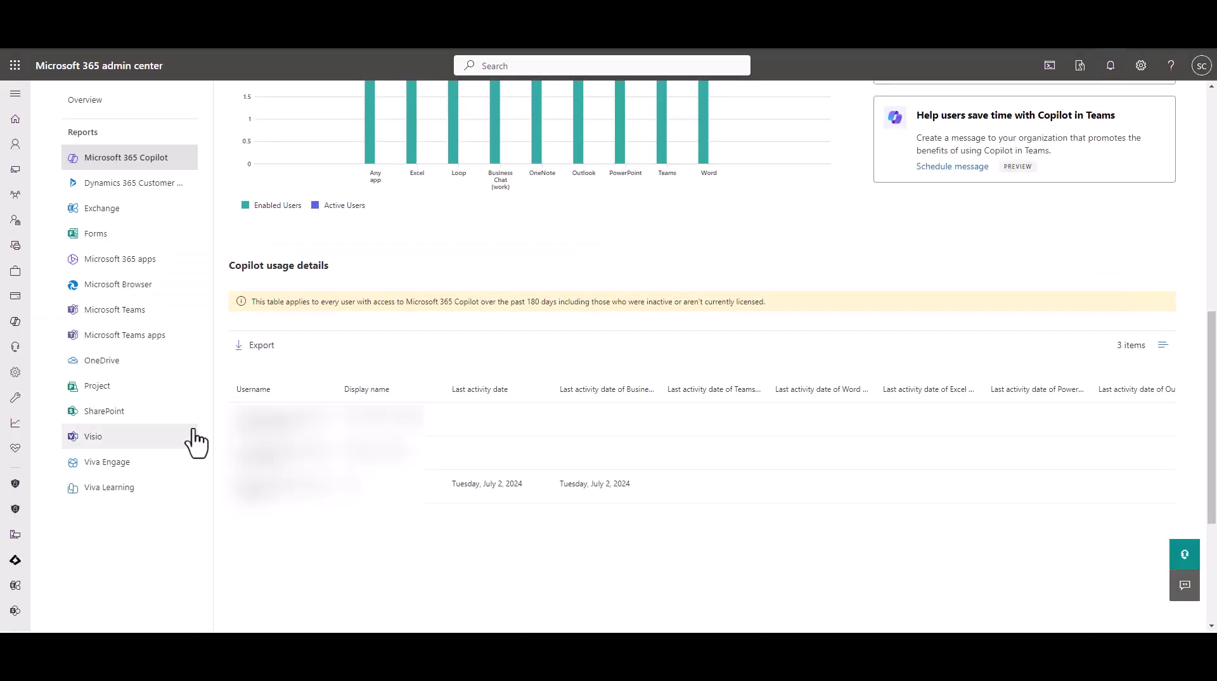
Export the Project per-user activity table as ProjectActivityUserDetail .csv on the Desktop
{"action": "left_click", "coordinate": [129, 389]}
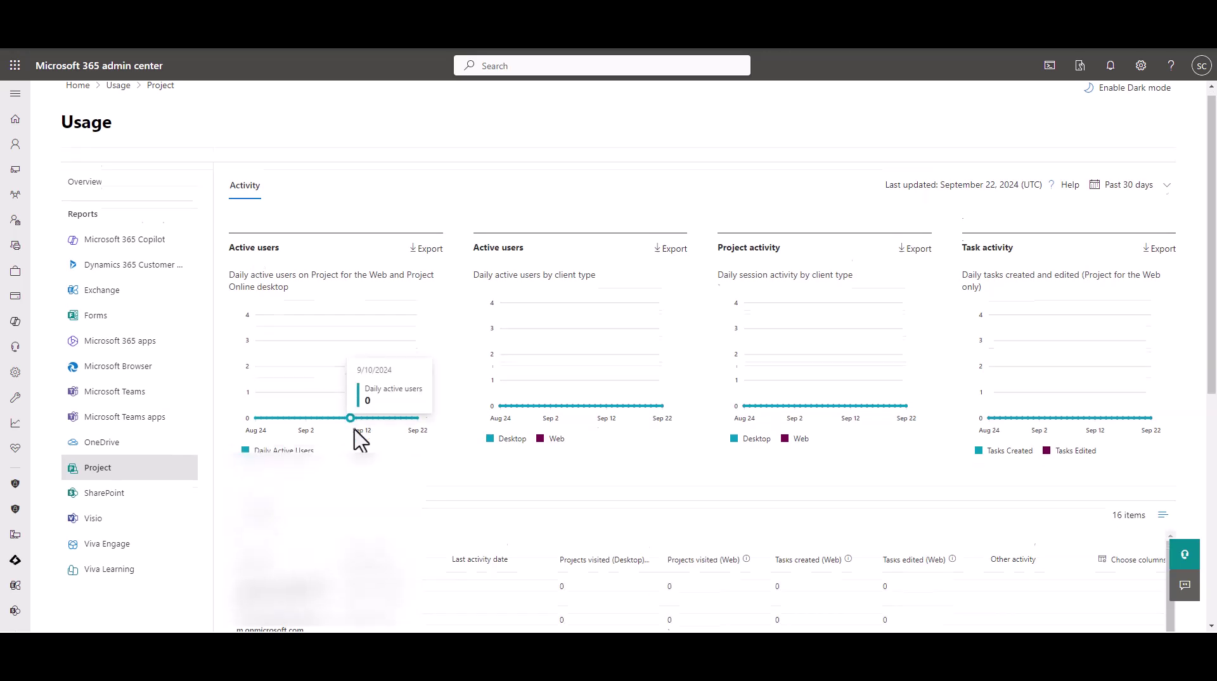
{"action": "scroll", "coordinate": [456, 510], "scroll_direction": "down", "scroll_amount": 4}
{"action": "scroll", "coordinate": [795, 439], "scroll_direction": "down", "scroll_amount": 4}
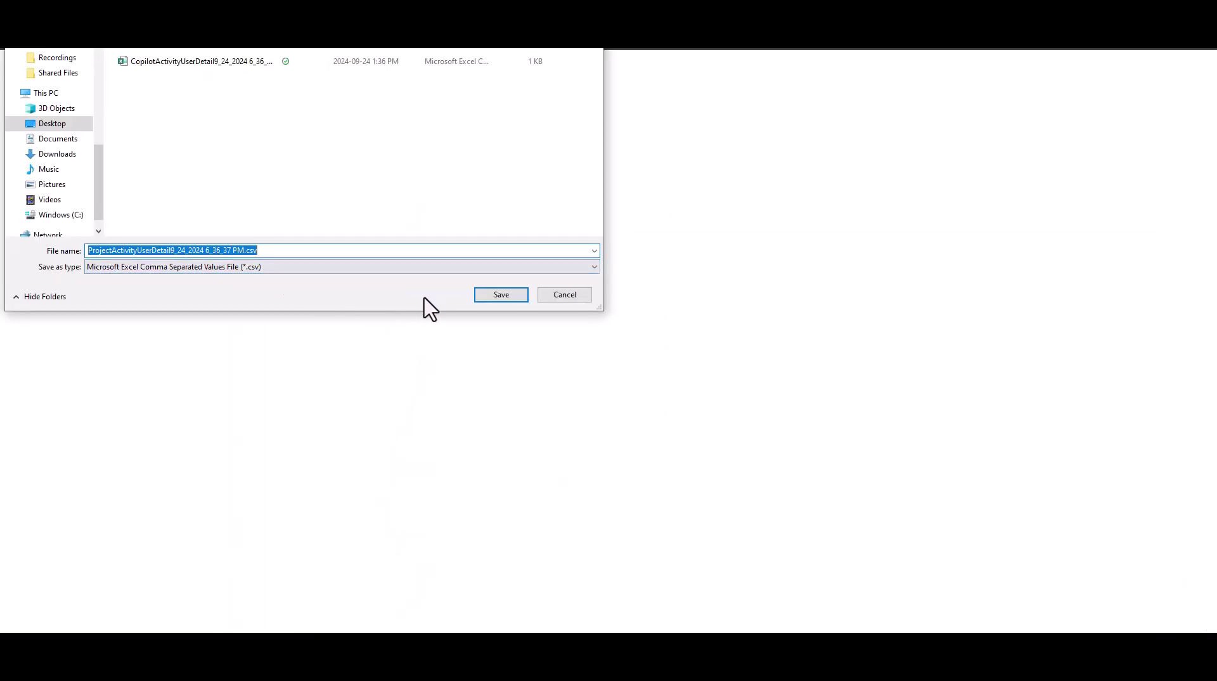
{"action": "left_click", "coordinate": [489, 299]}
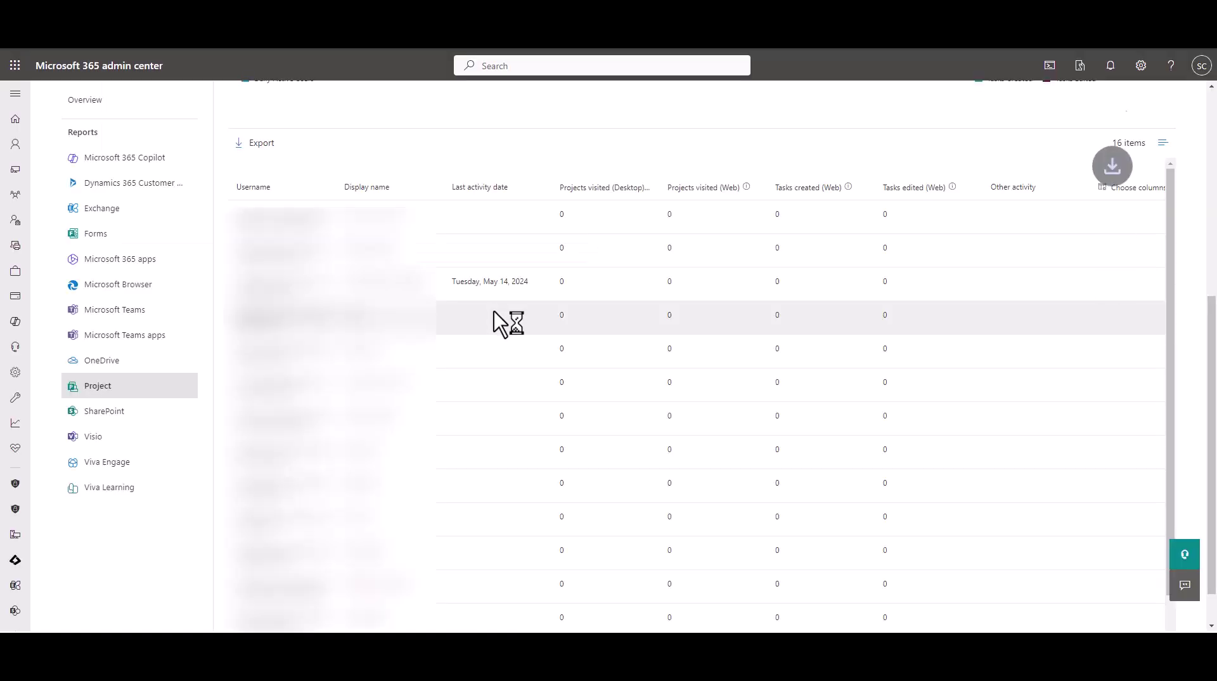
Switch to the Visio report in the Usage reports list
{"action": "left_click", "coordinate": [96, 437]}
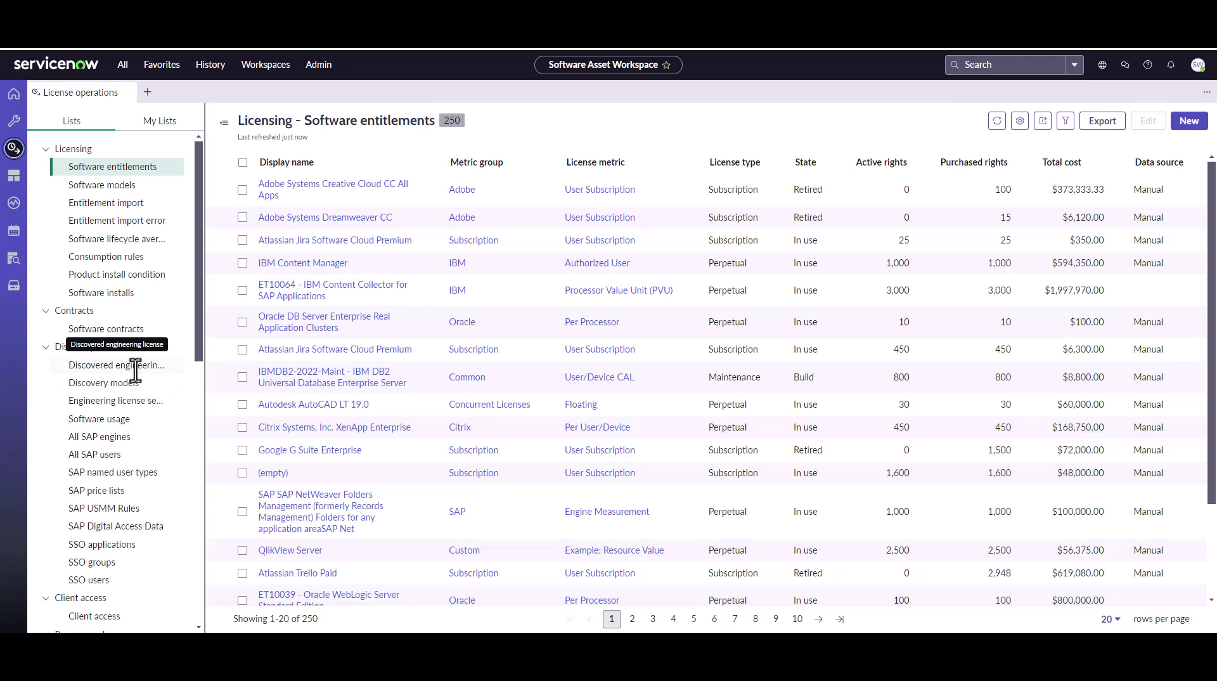
List the User subscription direct integration profiles and tick the Microsoft 365 row
{"action": "scroll", "coordinate": [135, 371], "scroll_direction": "down", "scroll_amount": 5}
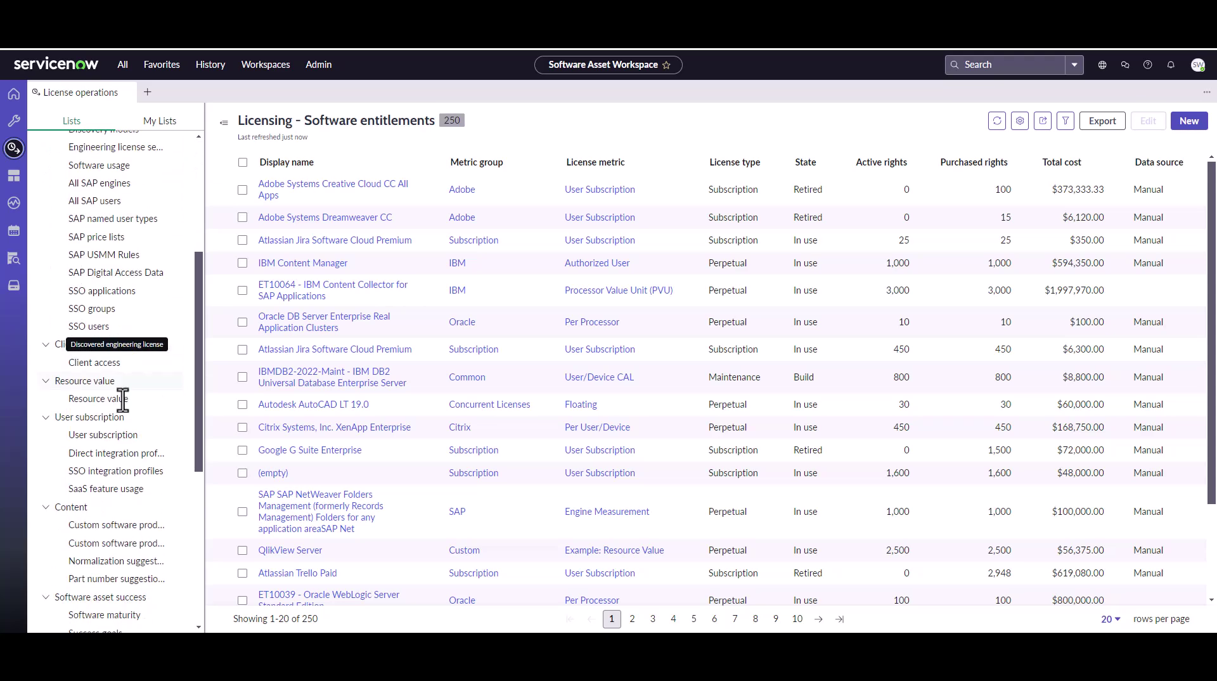
{"action": "left_click", "coordinate": [116, 454]}
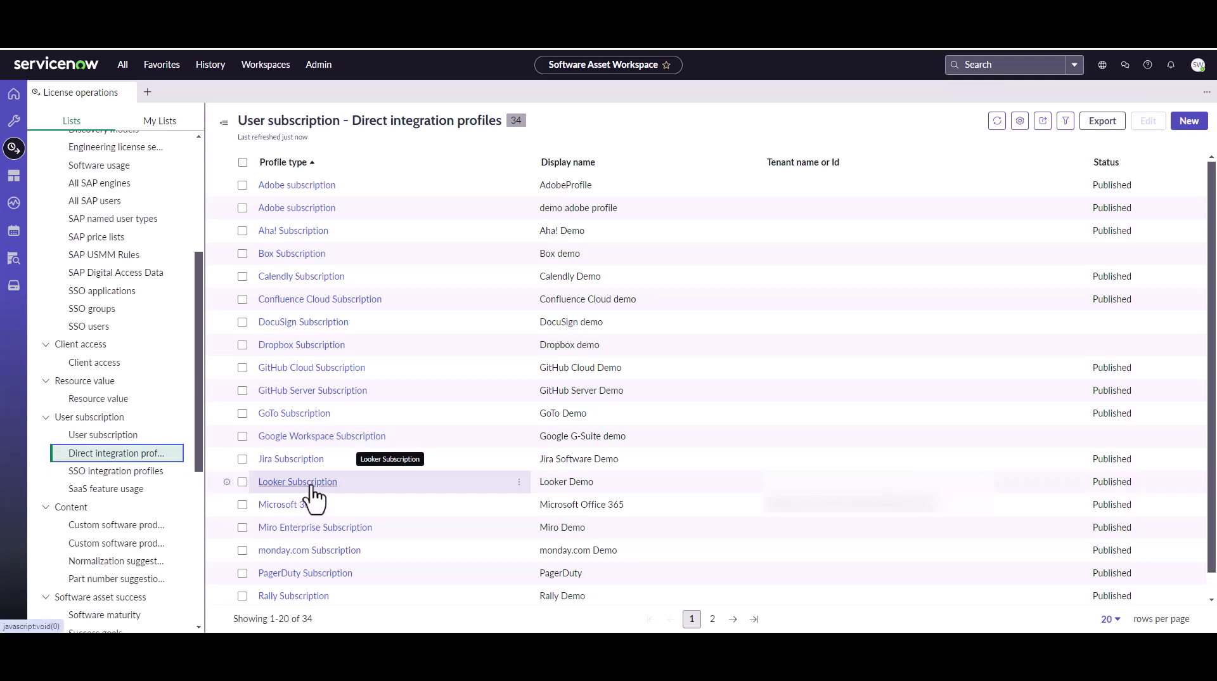
{"action": "left_click", "coordinate": [242, 504]}
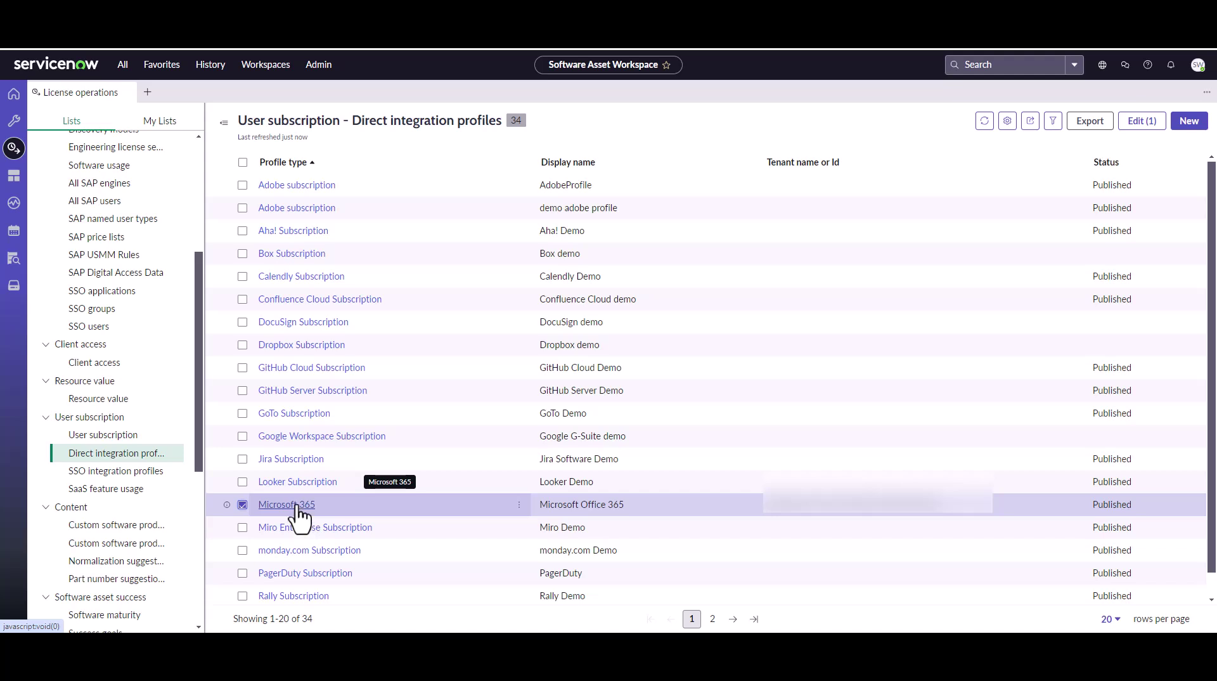
Open the Microsoft Office 365 profile and pick the Copilot, Project and Visio CSVs from Desktop's Usage Reports folder
{"action": "left_click", "coordinate": [297, 505]}
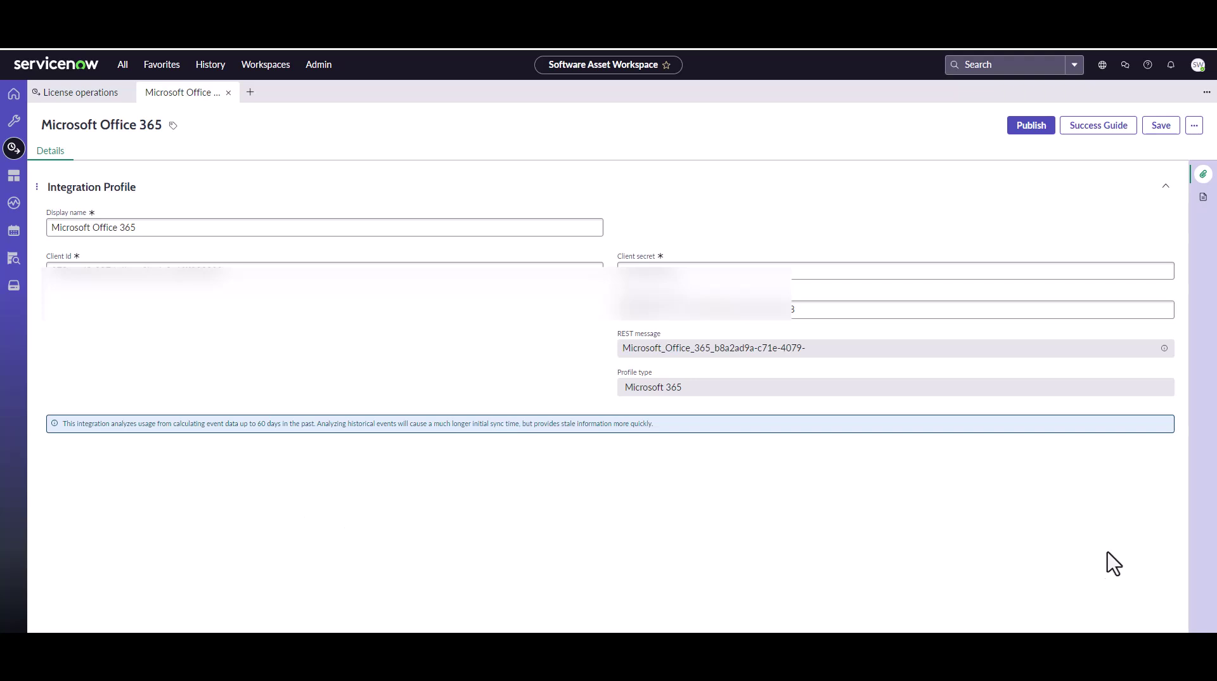
{"action": "left_click", "coordinate": [1202, 175]}
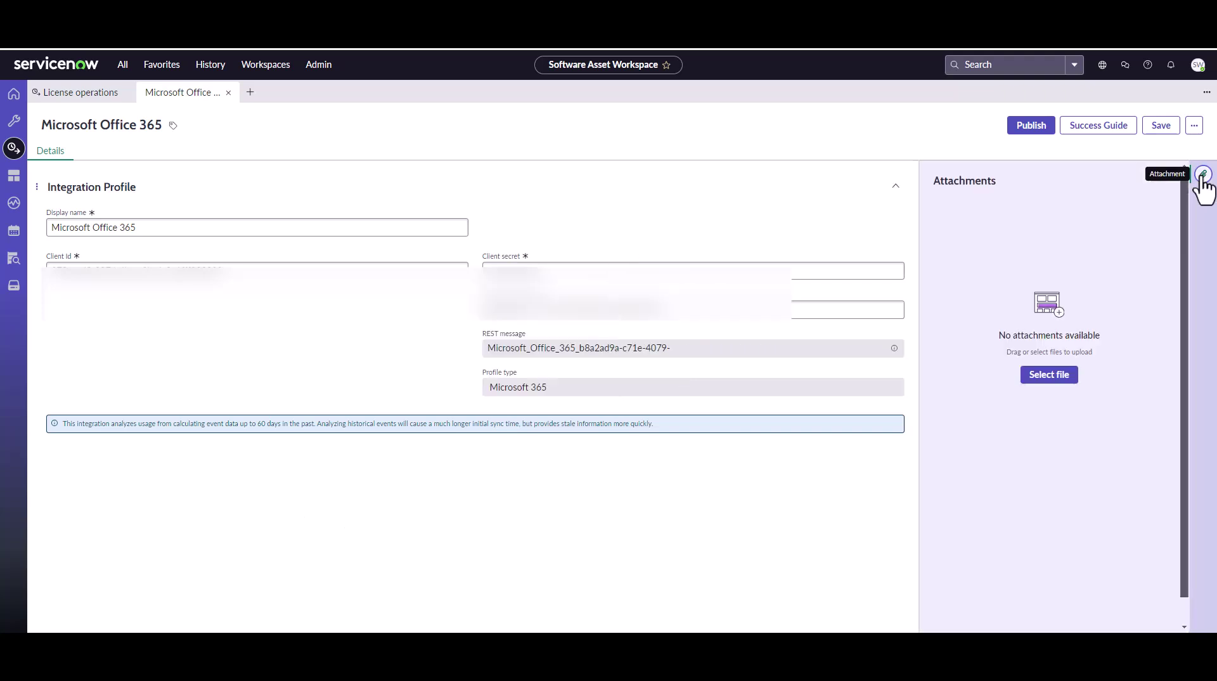
{"action": "left_click", "coordinate": [1035, 378]}
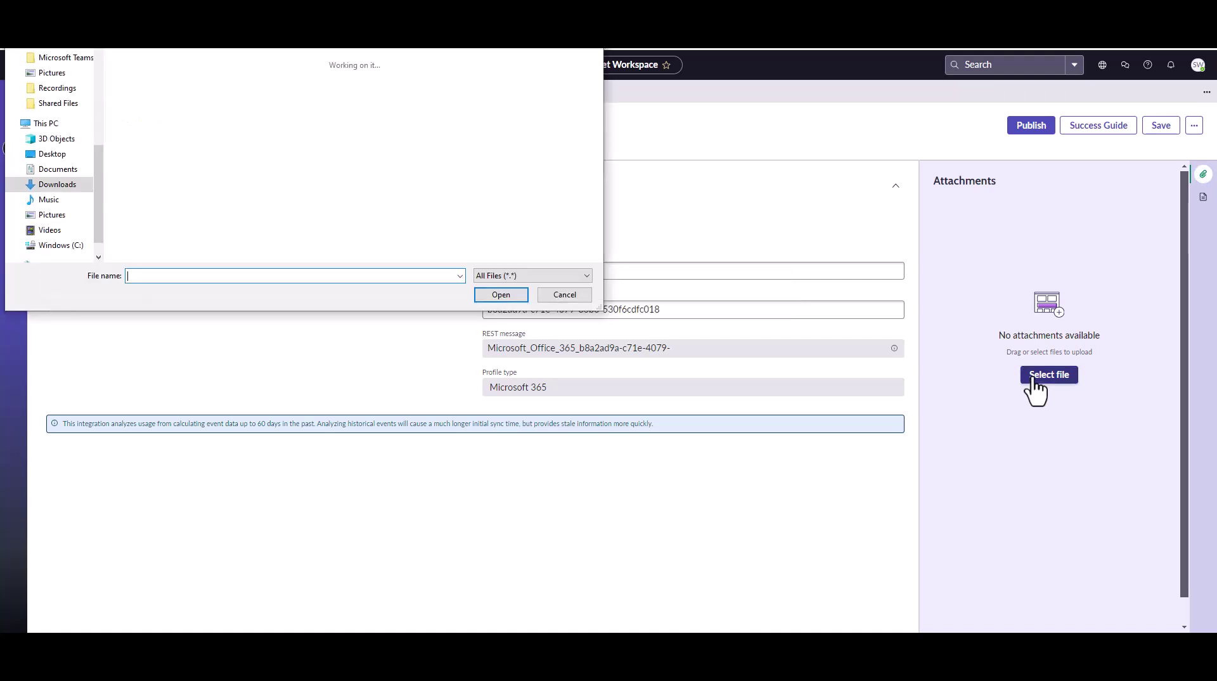
{"action": "left_click", "coordinate": [68, 155]}
{"action": "double_click", "coordinate": [145, 64]}
{"action": "left_click", "coordinate": [193, 65]}
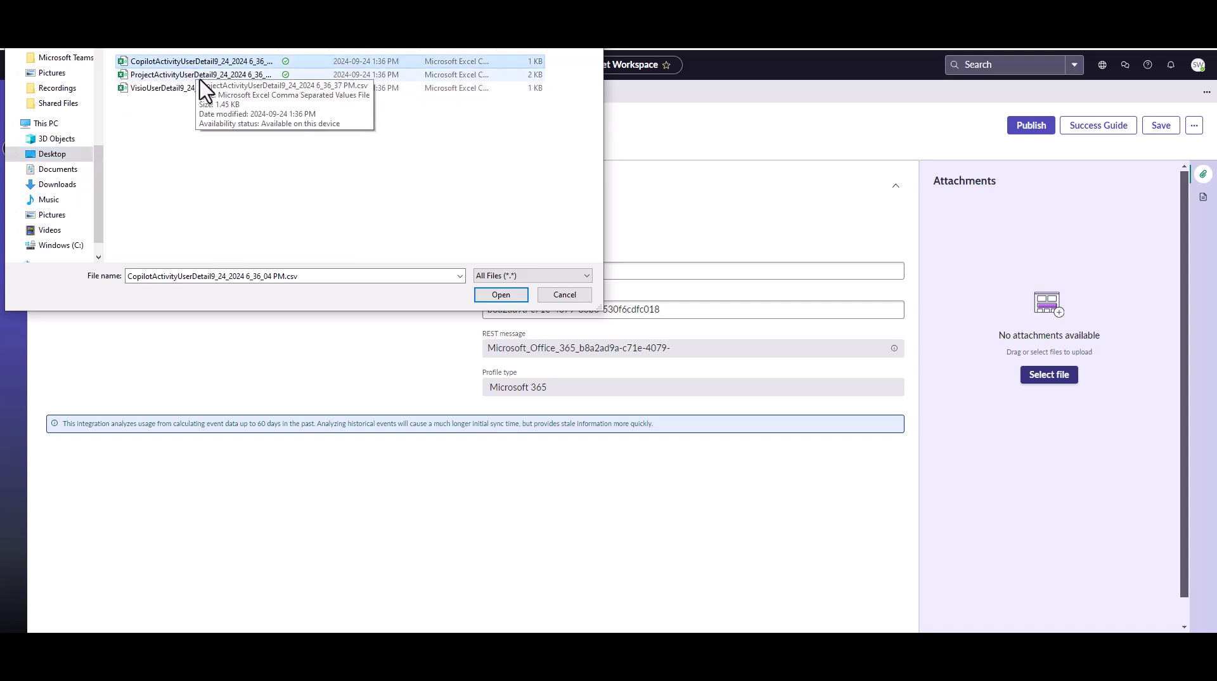
{"action": "left_click", "coordinate": [201, 79], "text": "ctrl"}
{"action": "left_click", "coordinate": [197, 88], "text": "ctrl"}
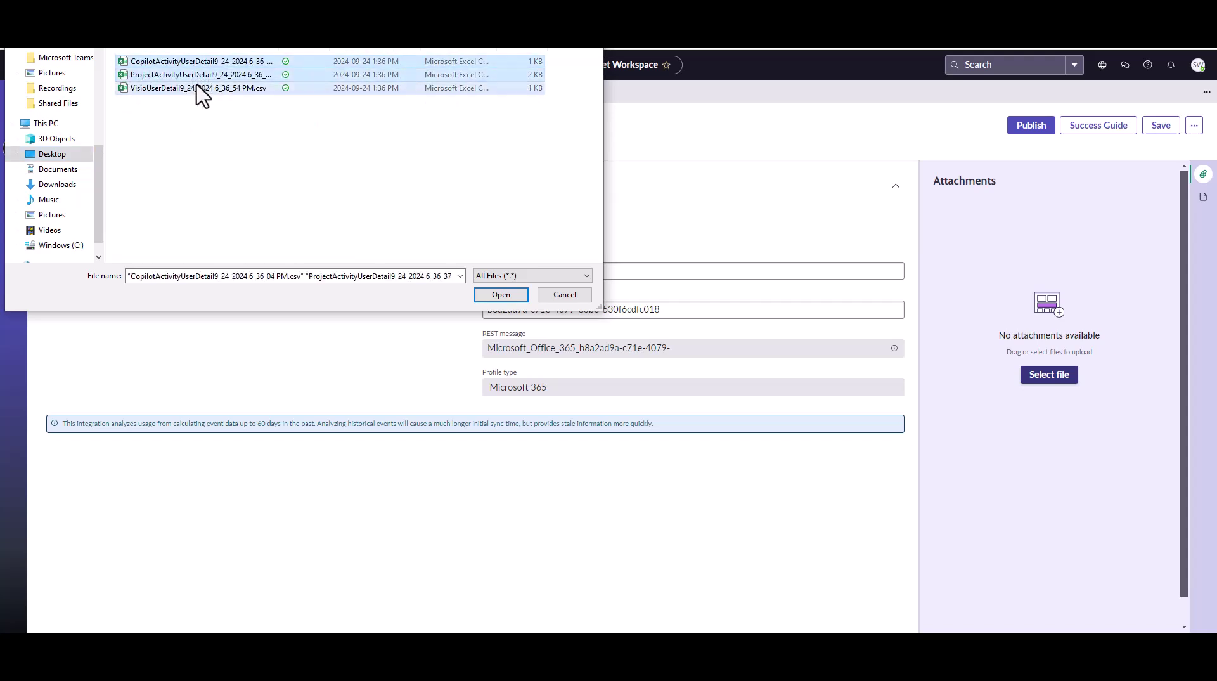
{"action": "left_click", "coordinate": [500, 294]}
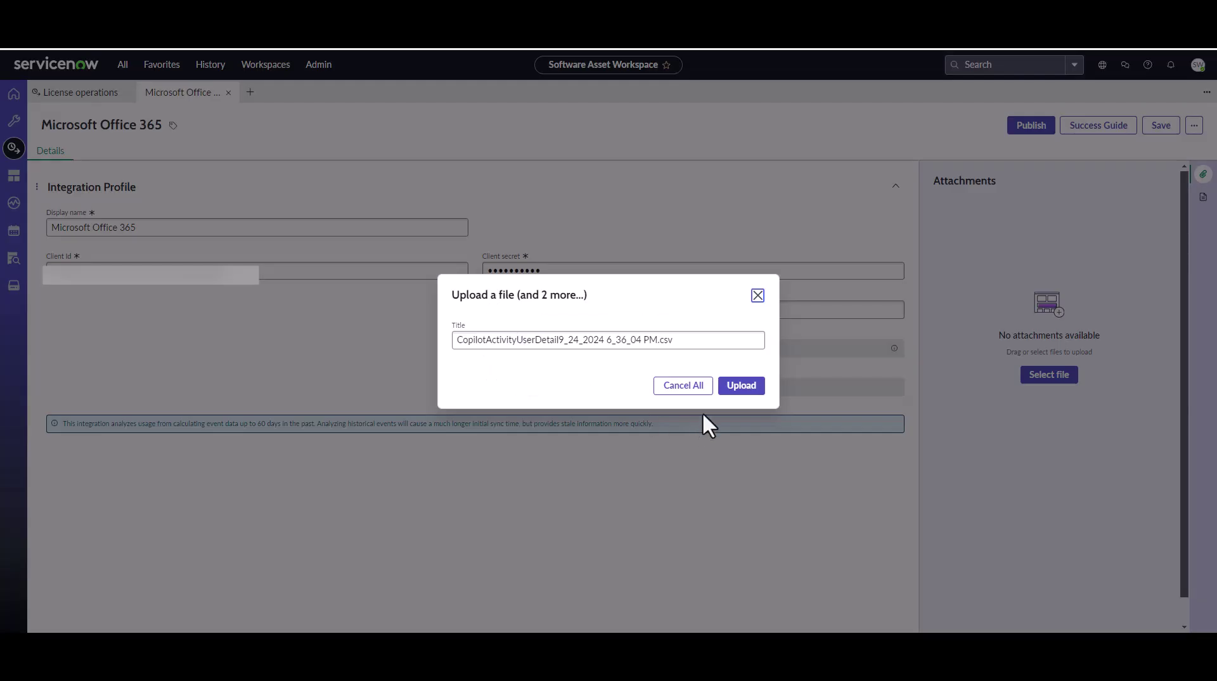
Upload the three usage CSVs as attachments and save the profile
{"action": "left_click", "coordinate": [729, 392]}
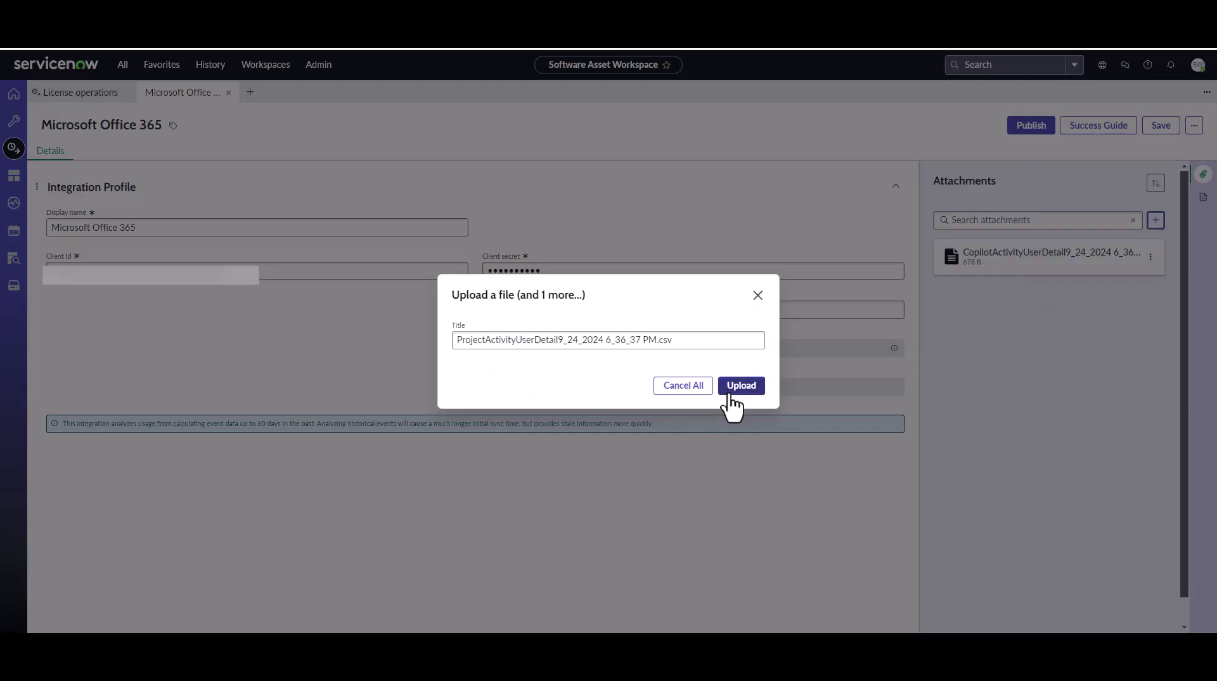
{"action": "left_click", "coordinate": [731, 392]}
{"action": "left_click", "coordinate": [731, 391]}
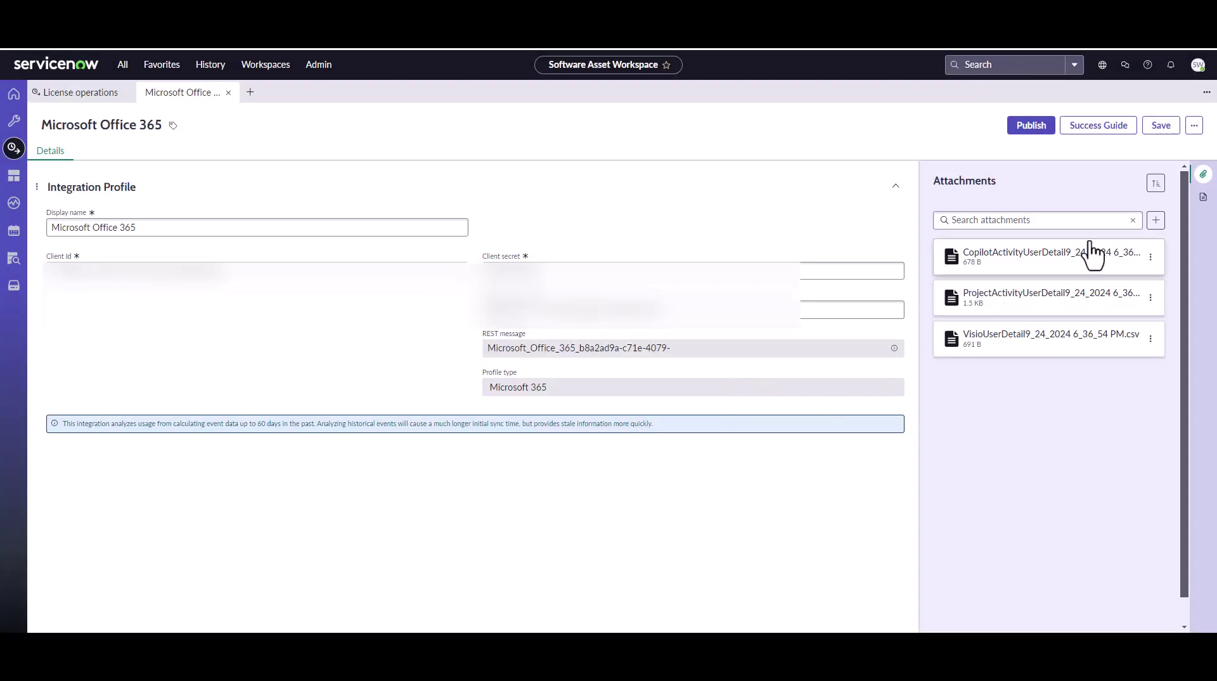
{"action": "left_click", "coordinate": [1154, 132]}
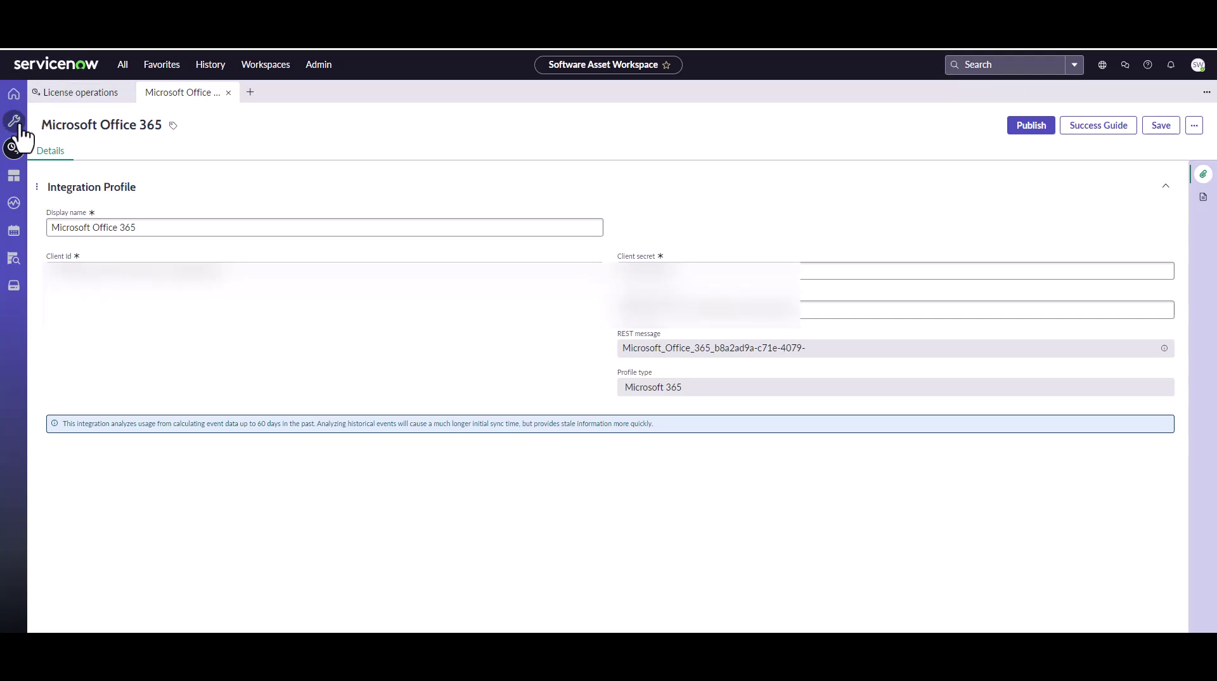
Open Discovery Software usage and filter the Product column to Project Online
{"action": "left_click", "coordinate": [51, 93]}
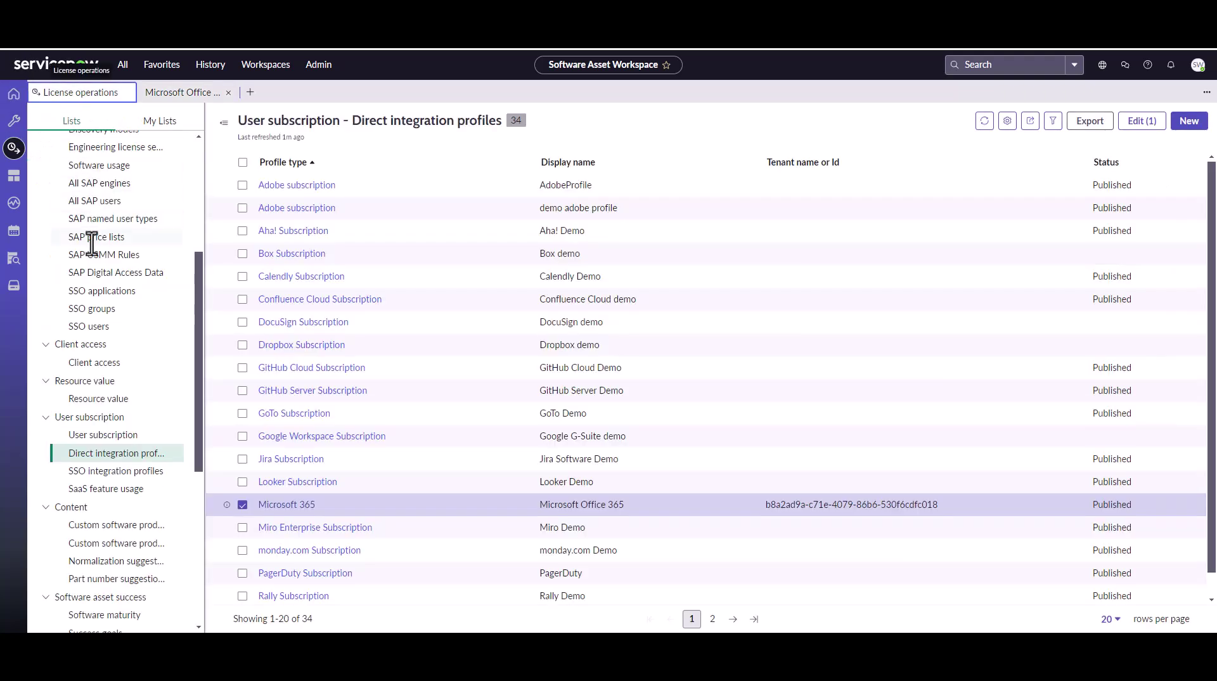
{"action": "scroll", "coordinate": [124, 355], "scroll_direction": "up", "scroll_amount": 5}
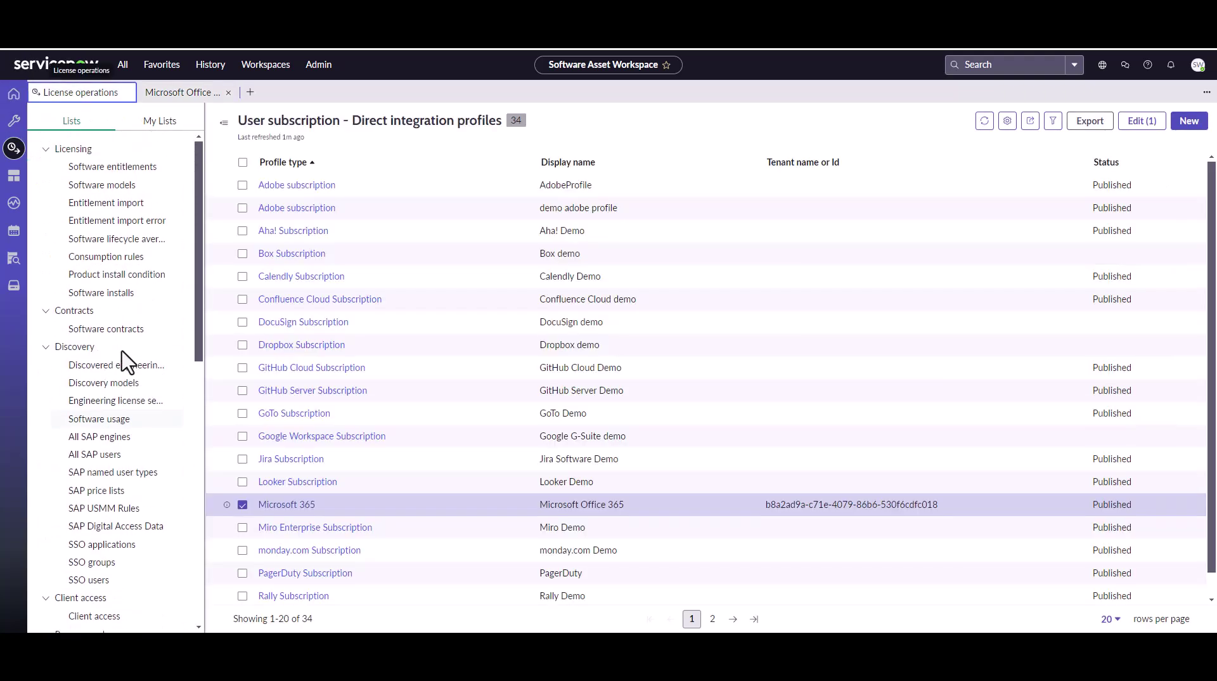
{"action": "left_click", "coordinate": [112, 420]}
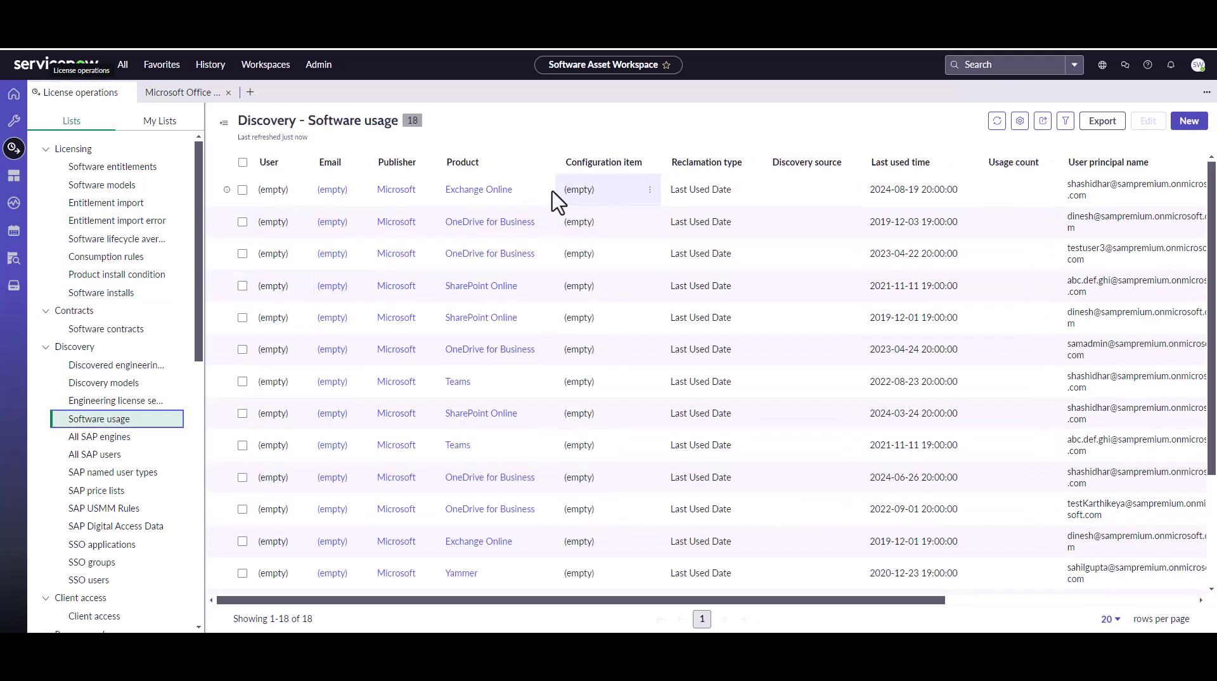
{"action": "left_click", "coordinate": [545, 162]}
{"action": "left_click", "coordinate": [474, 278]}
{"action": "type", "text": "Project Online"}
{"action": "key", "text": "Return"}
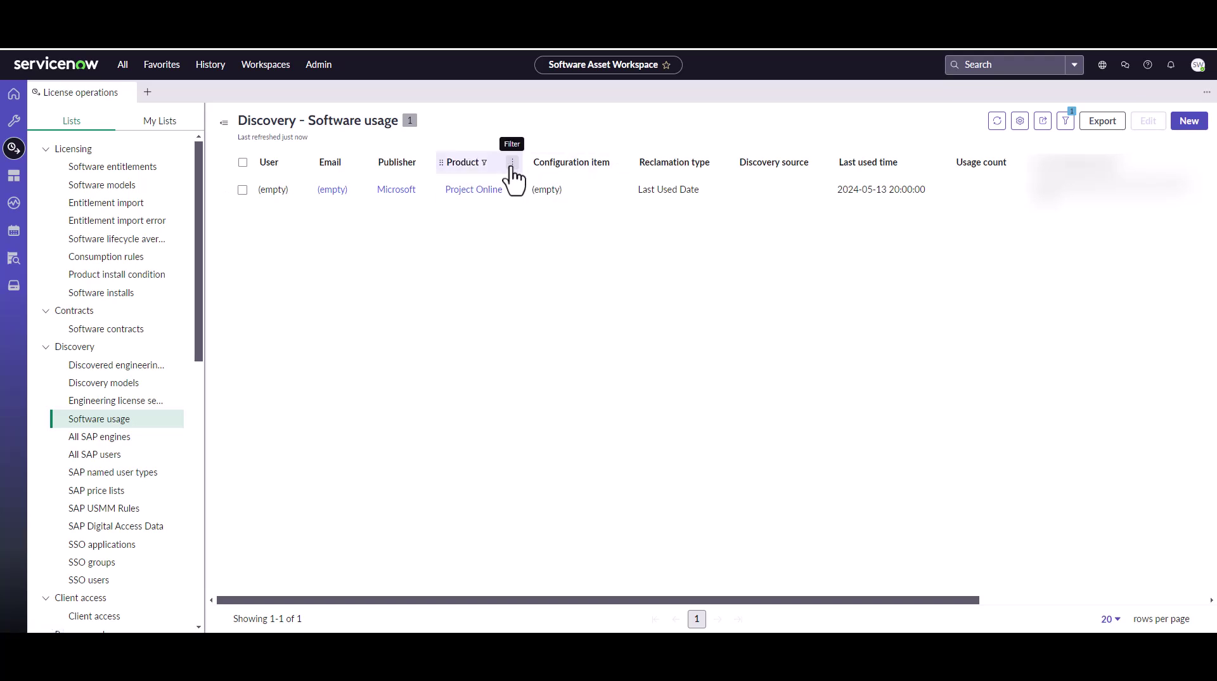
Change the Product filter value to visio to show the Visio Online record
{"action": "left_click", "coordinate": [512, 162]}
{"action": "left_click_drag", "start_coordinate": [414, 279], "coordinate": [383, 281]}
{"action": "type", "text": "visio Online"}
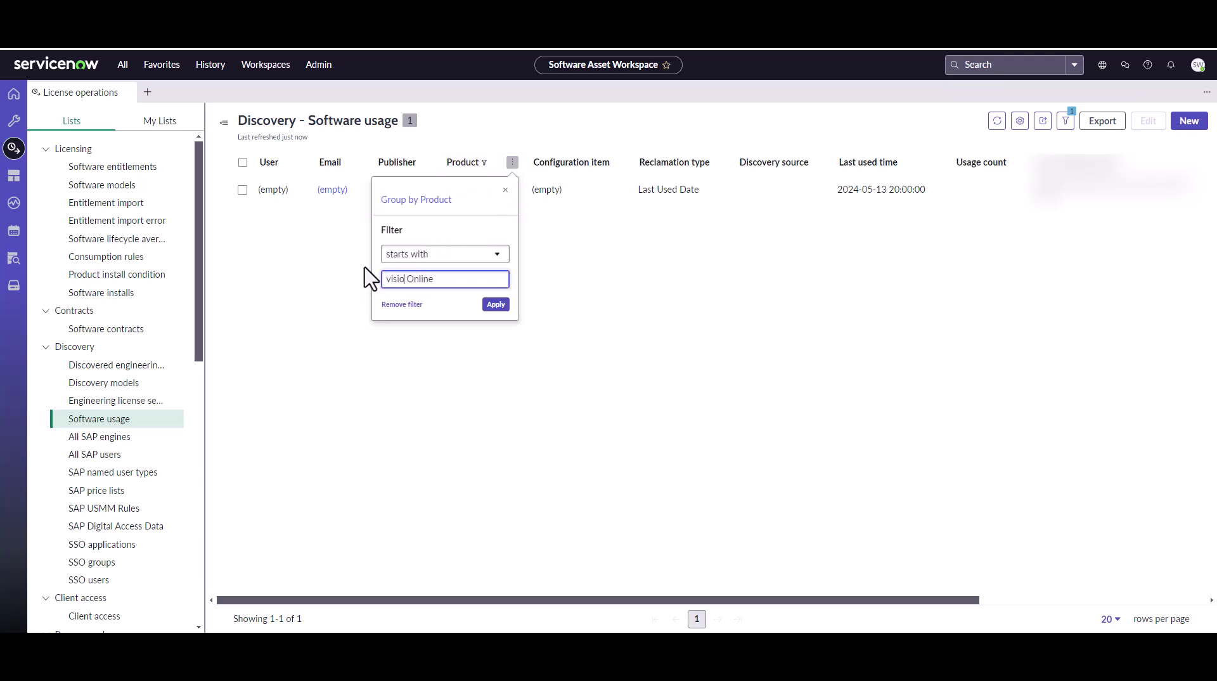
{"action": "key", "text": "Return"}
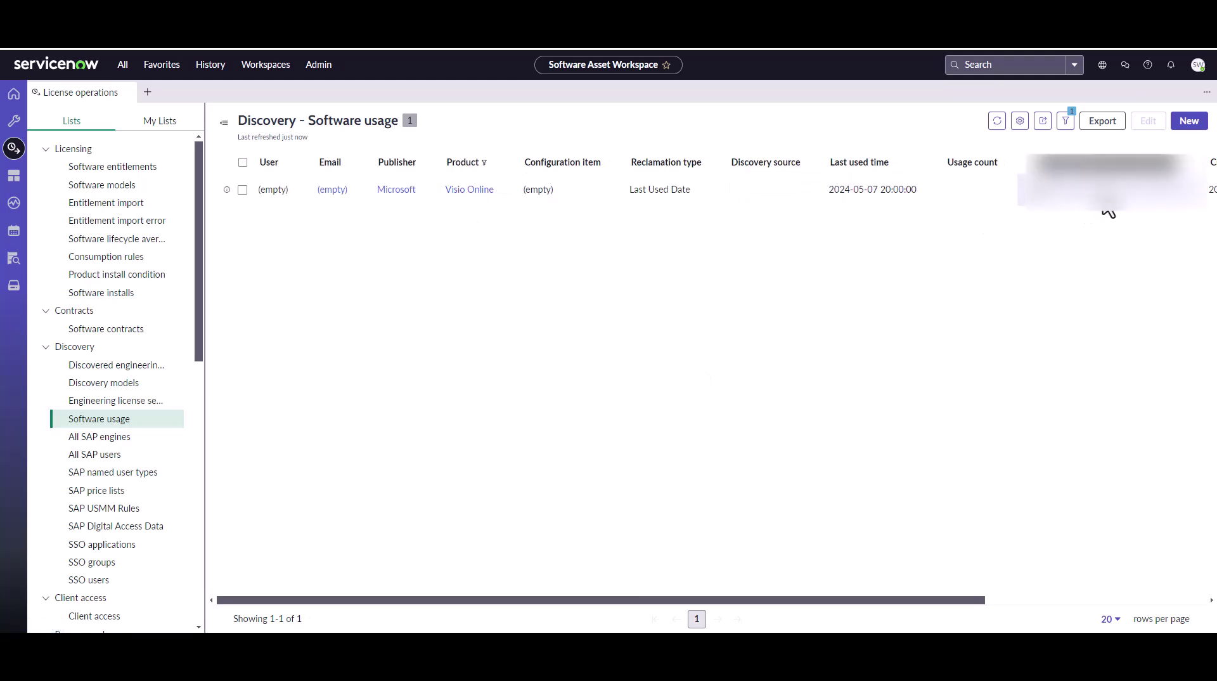
Set the Product filter to contains 'pilot' to show the Microsoft 365 Copilot record
{"action": "left_click", "coordinate": [504, 162]}
{"action": "left_click", "coordinate": [454, 254]}
{"action": "left_click", "coordinate": [419, 309]}
{"action": "type", "text": "pilot"}
{"action": "key", "text": "Return"}
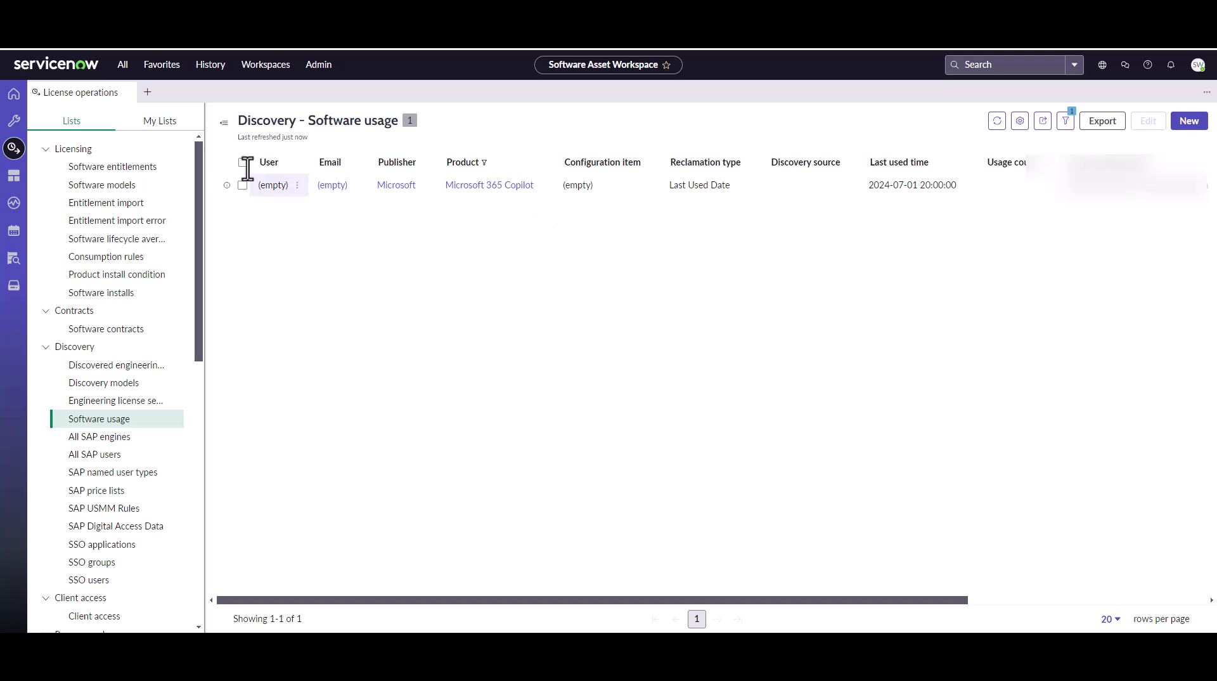
Filter the All navigator for reclamation to find the Reclamation Rules module
{"action": "left_click", "coordinate": [126, 68]}
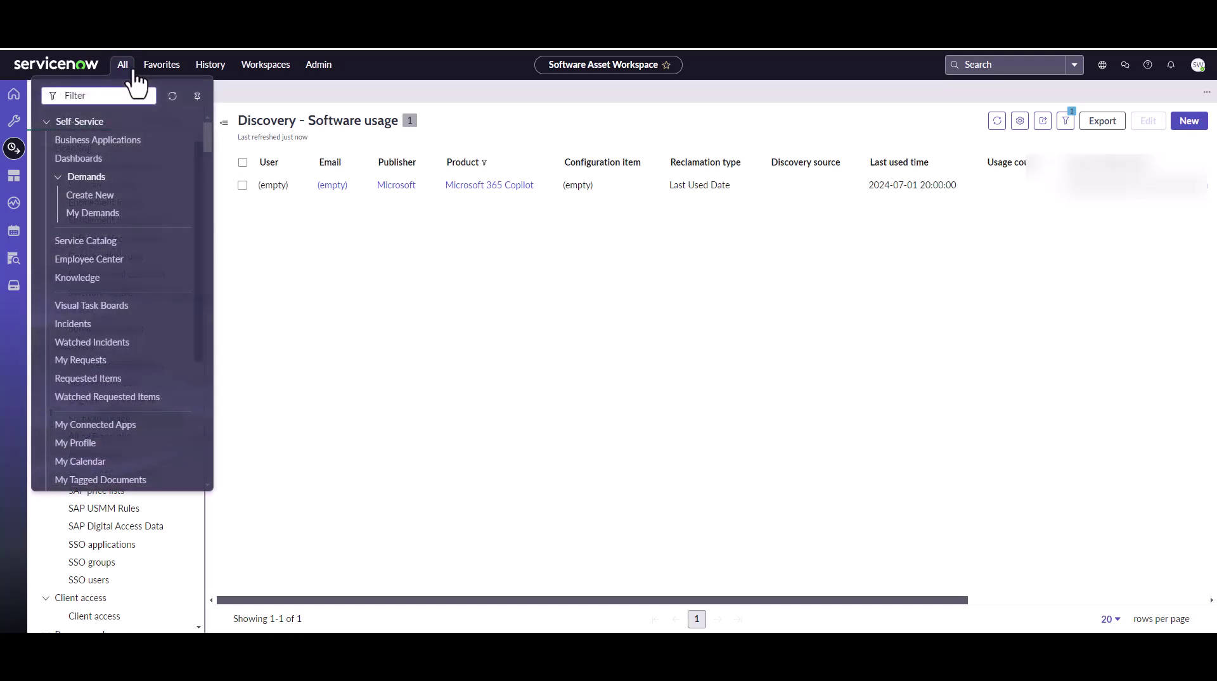
{"action": "type", "text": "reclai"}
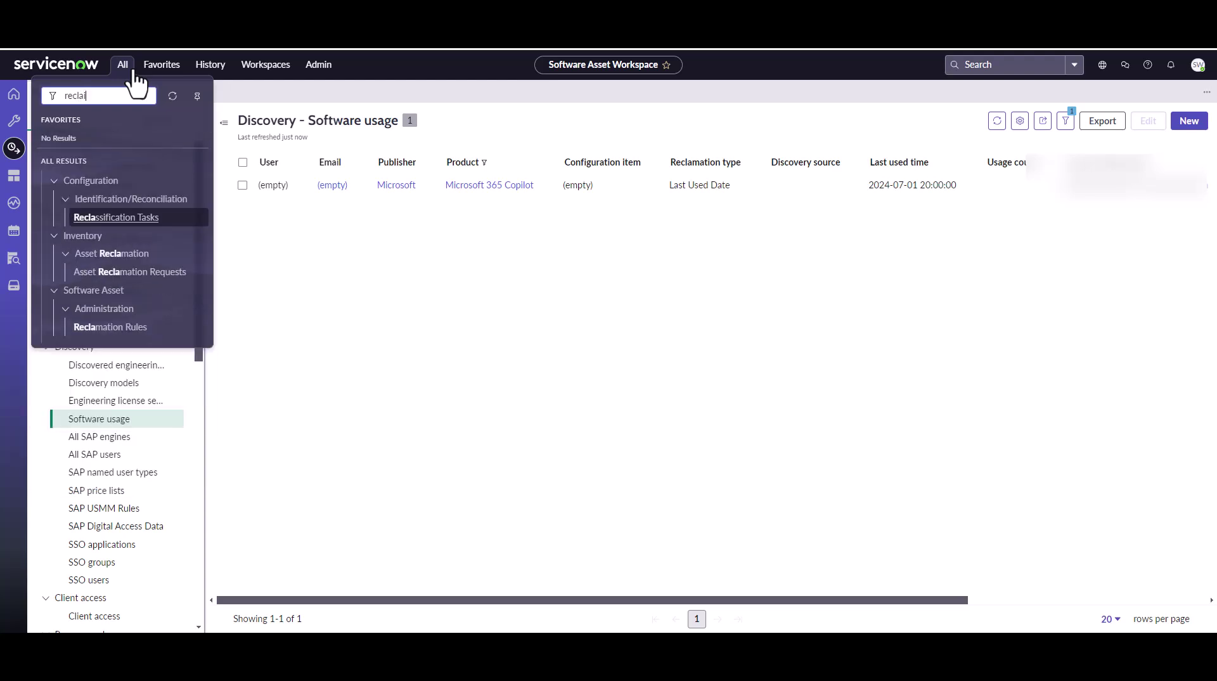
{"action": "type", "text": "mation"}
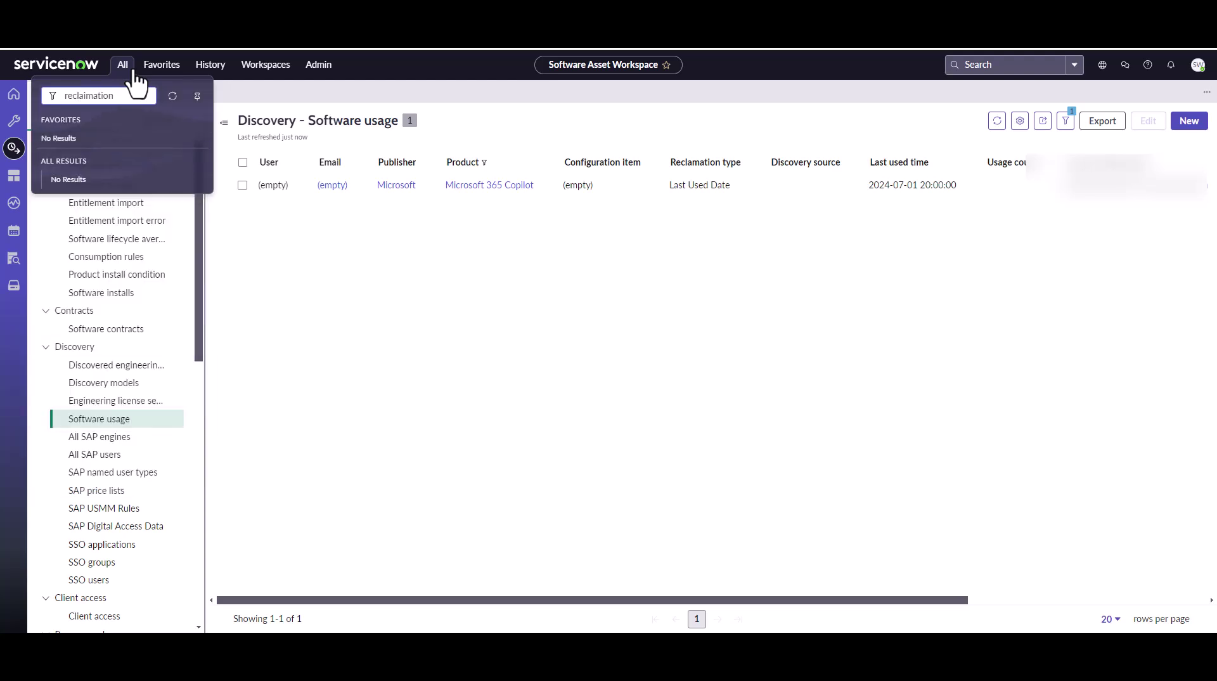
{"action": "key", "text": "BackSpace"}
{"action": "key", "text": "BackSpace"}
{"action": "key", "text": "BackSpace"}
{"action": "key", "text": "BackSpace"}
{"action": "key", "text": "BackSpace"}
{"action": "key", "text": "BackSpace"}
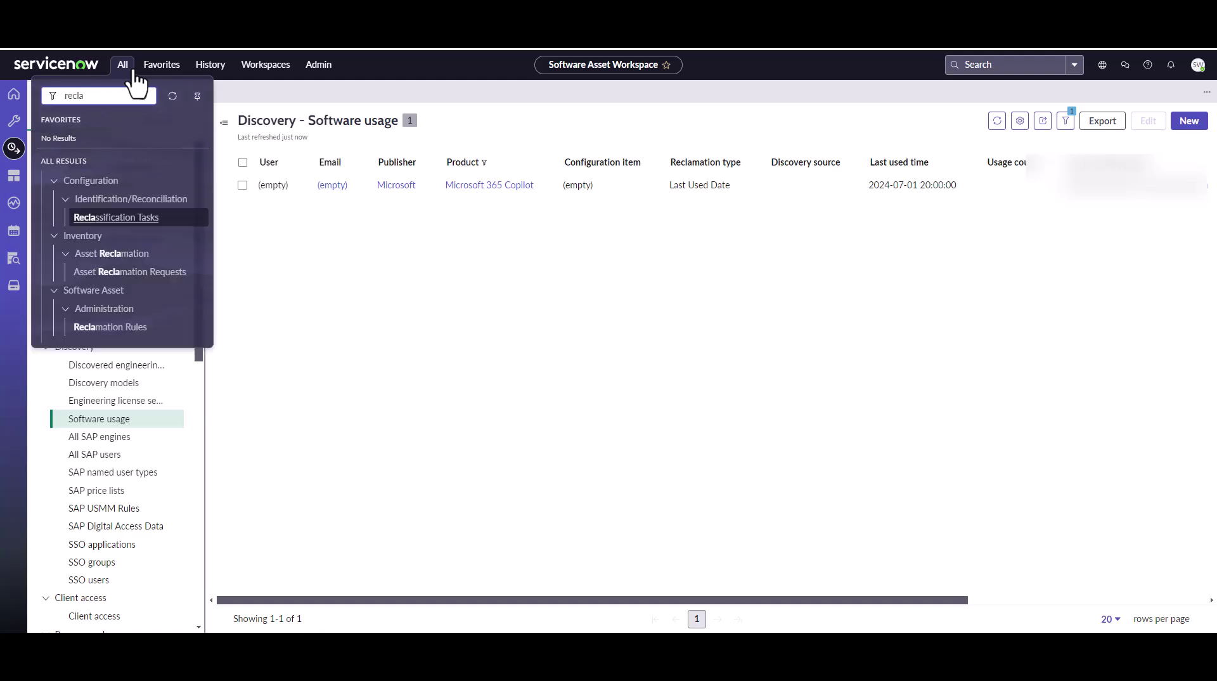
{"action": "type", "text": "ma"}
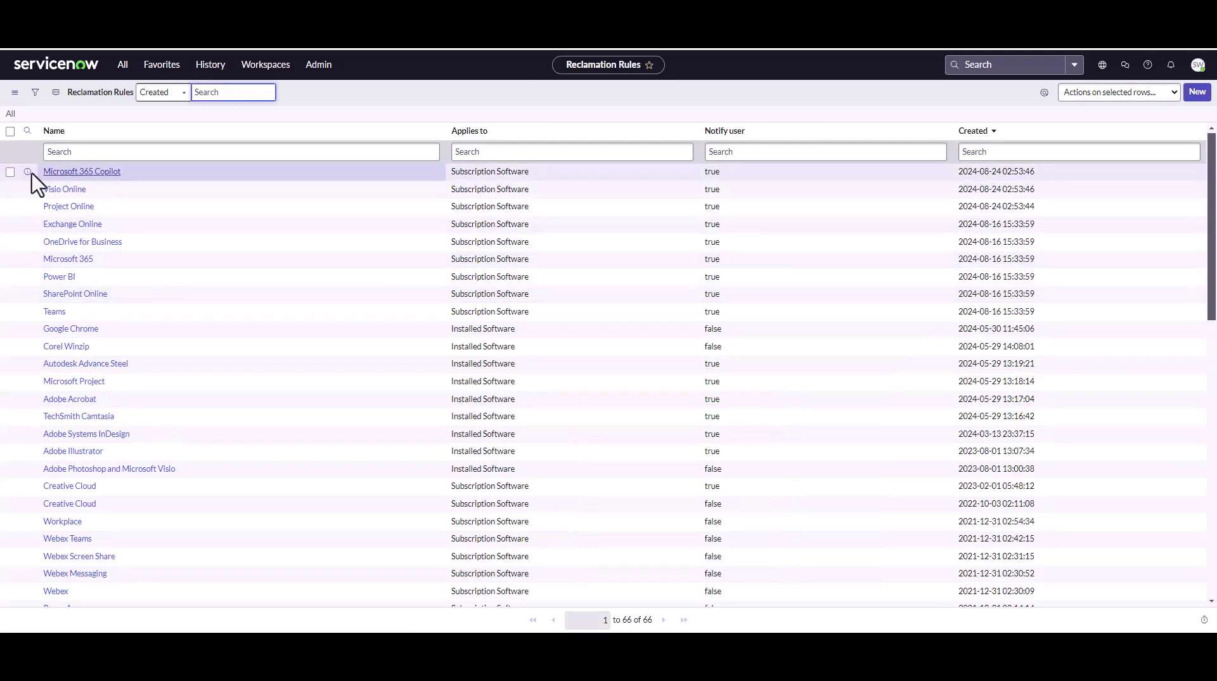
Tick the Microsoft 365 Copilot, Visio Online and Project Online rules, then focus the Notify user search box
{"action": "left_click", "coordinate": [11, 171]}
{"action": "left_click", "coordinate": [11, 189]}
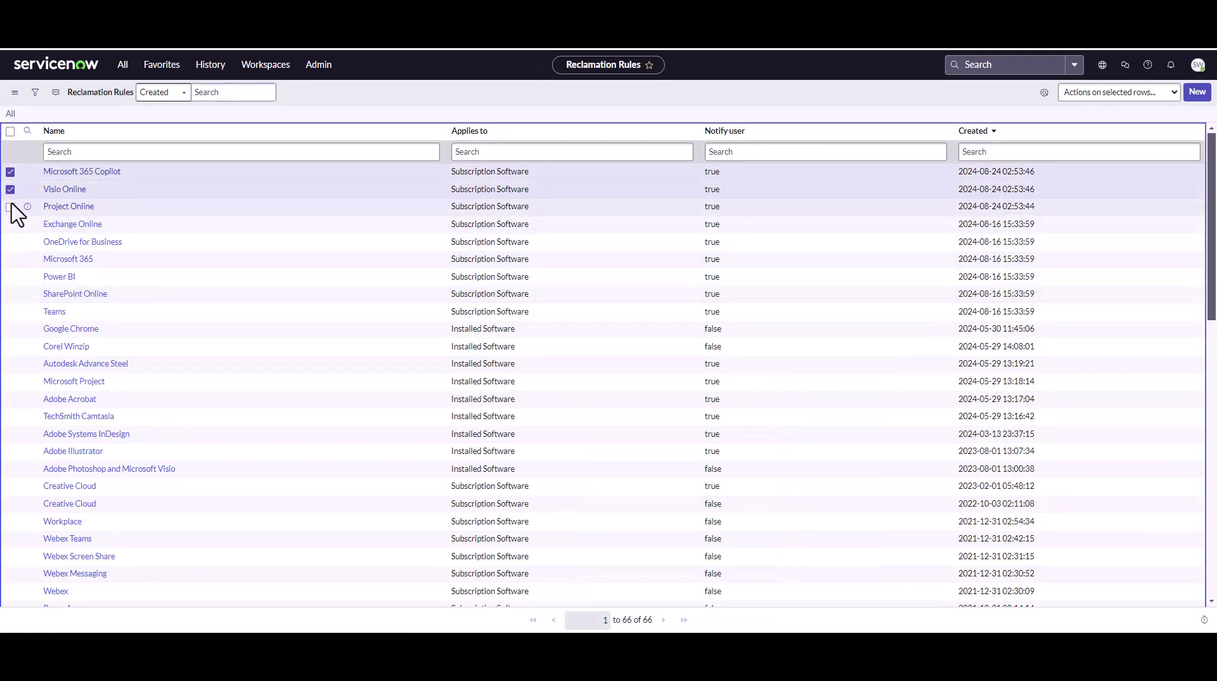
{"action": "left_click", "coordinate": [10, 206]}
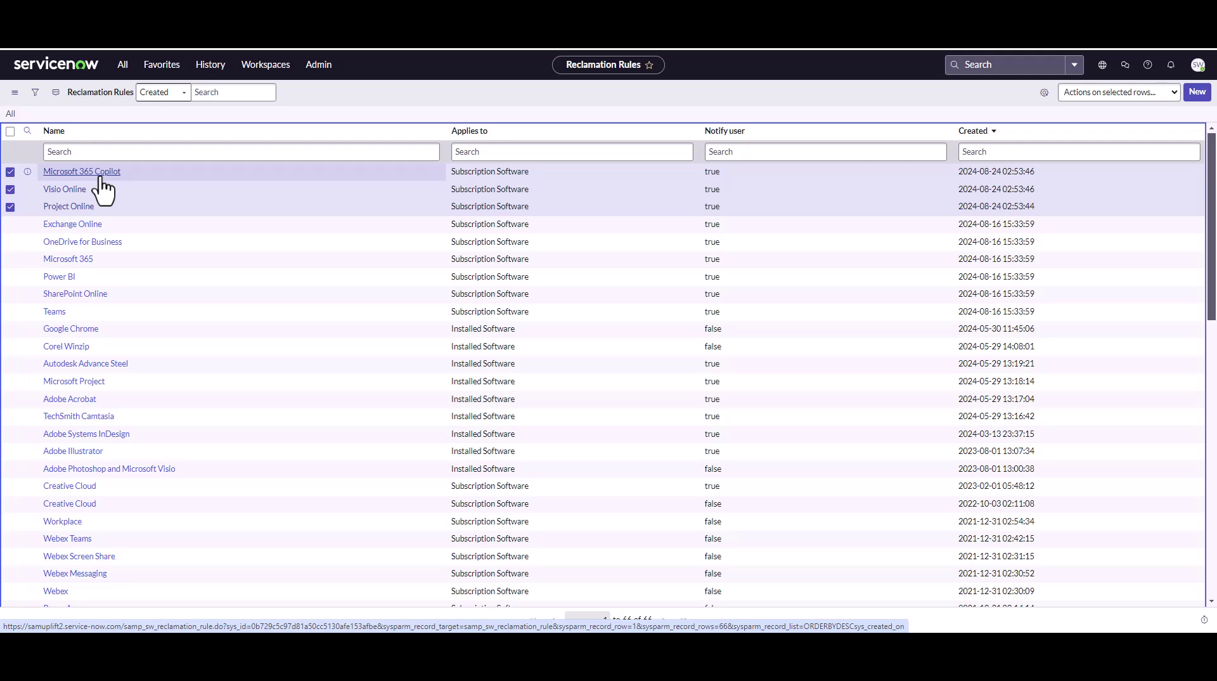
{"action": "left_click", "coordinate": [730, 150]}
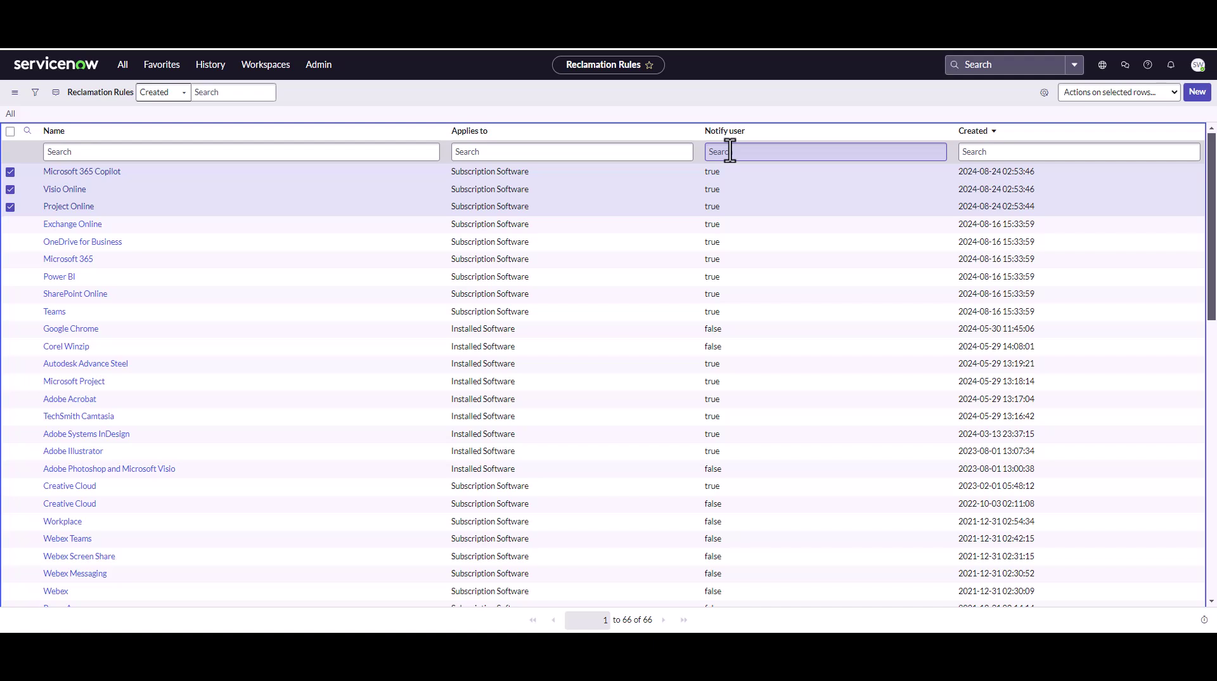